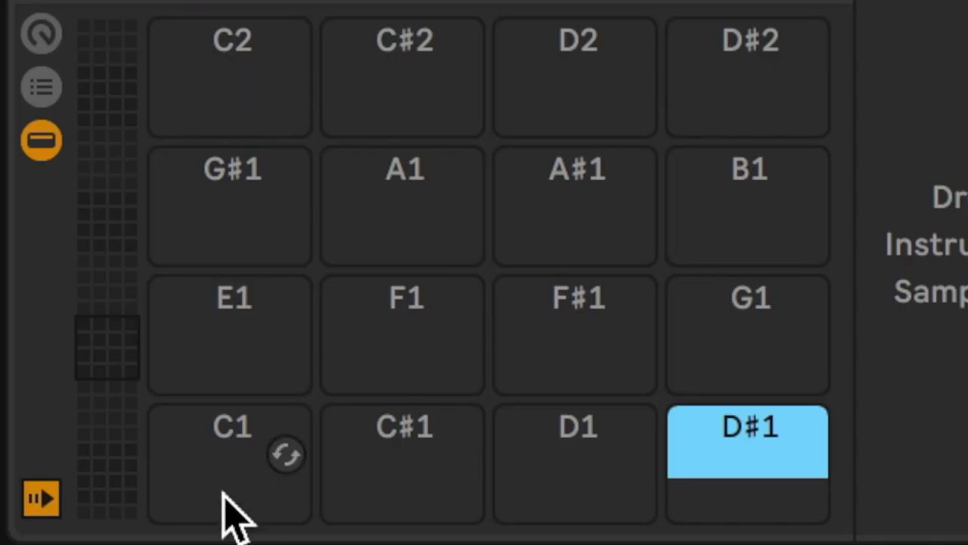
Step: Select the empty drum pads C1, C#1, D1 and D#1 in turn, ending back on C1
left_click(296, 503)
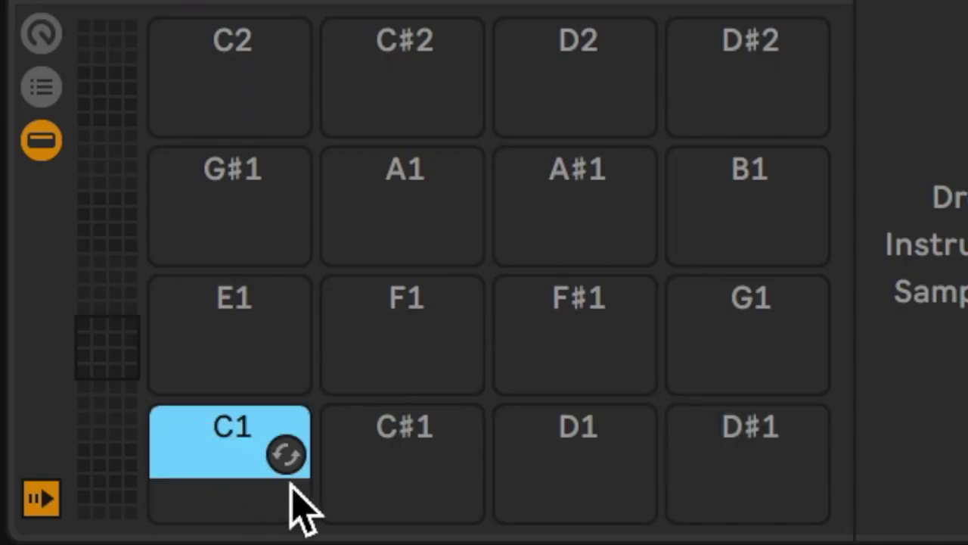
left_click(401, 499)
left_click(536, 492)
left_click(722, 465)
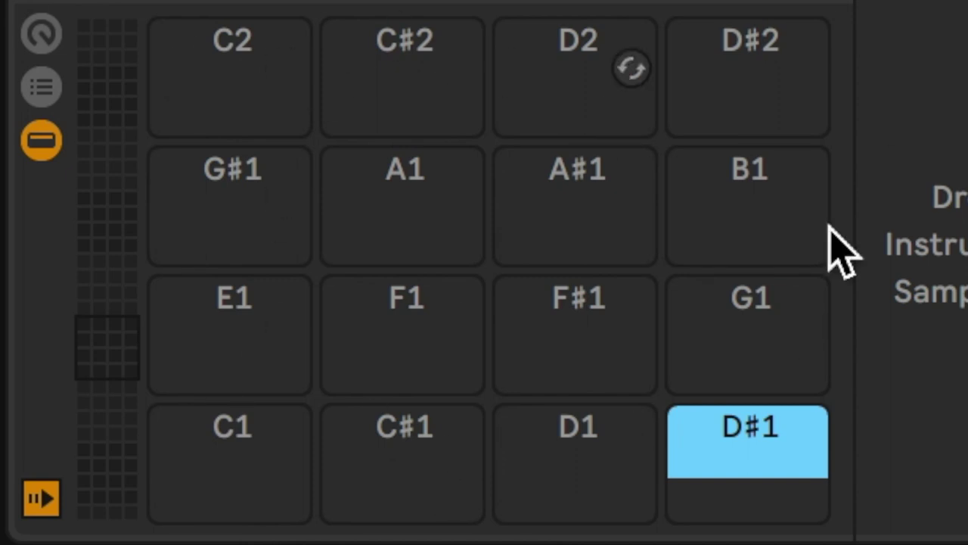
left_click(260, 474)
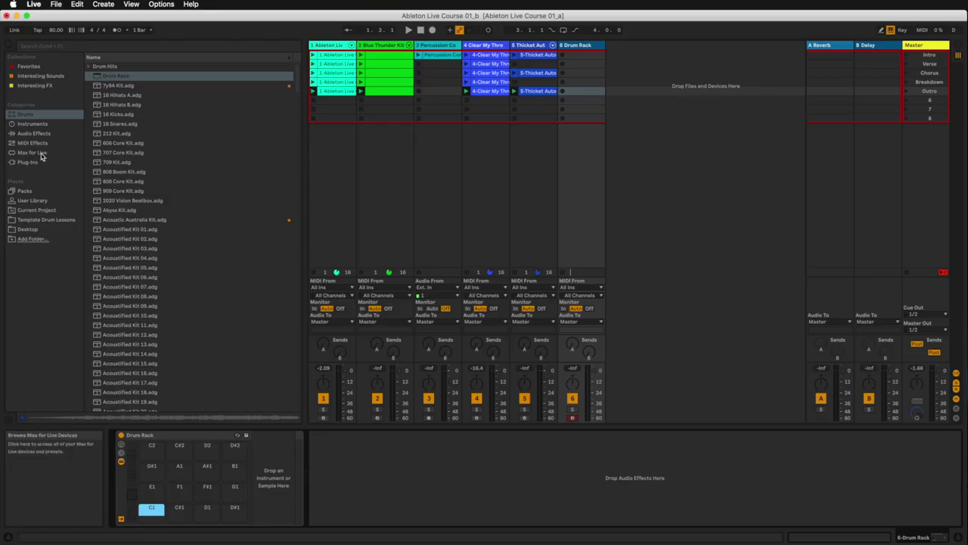
Step: Browse the Beat Tools pack to Samples, One-Shots, Drums, Bell and select Bell Deep Knight.aif
left_click(27, 191)
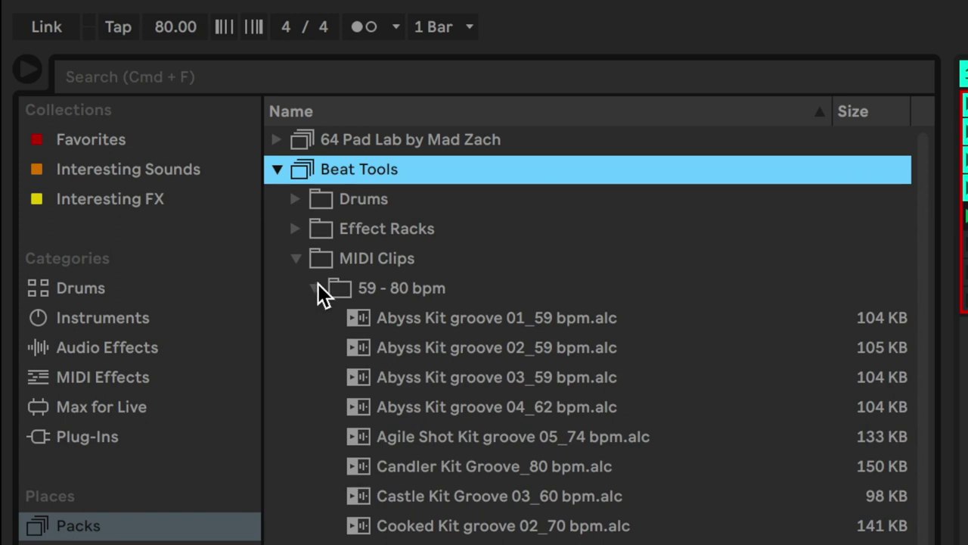
left_click(303, 265)
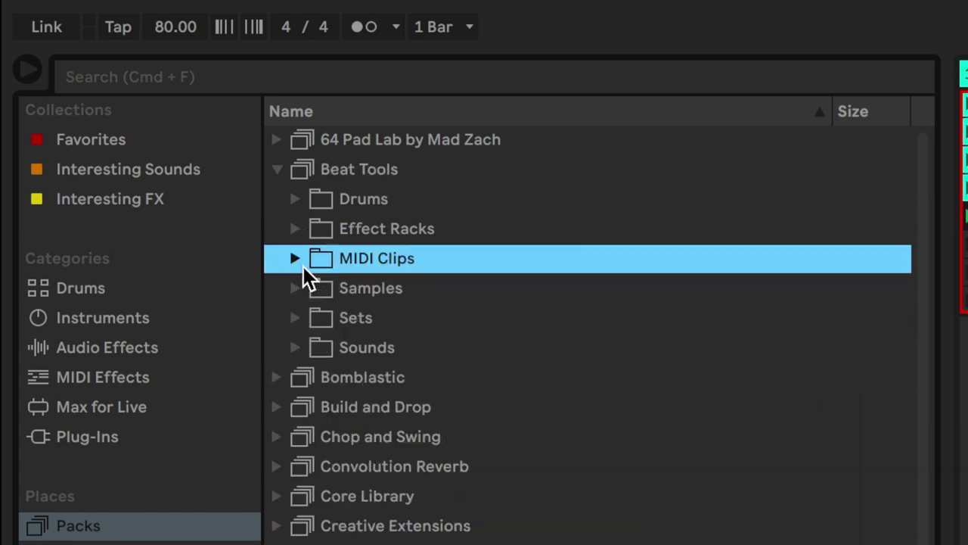
left_click(303, 297)
left_click(314, 318)
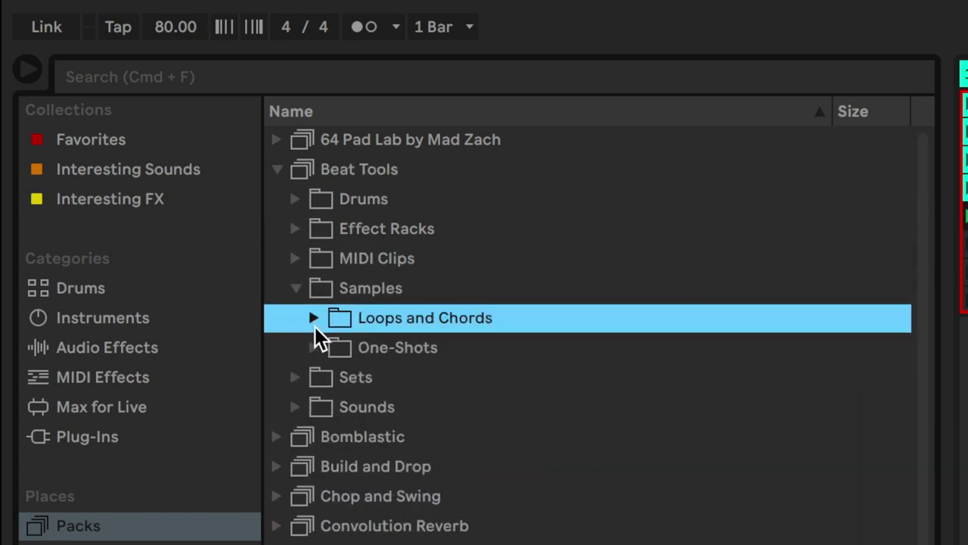
left_click(314, 348)
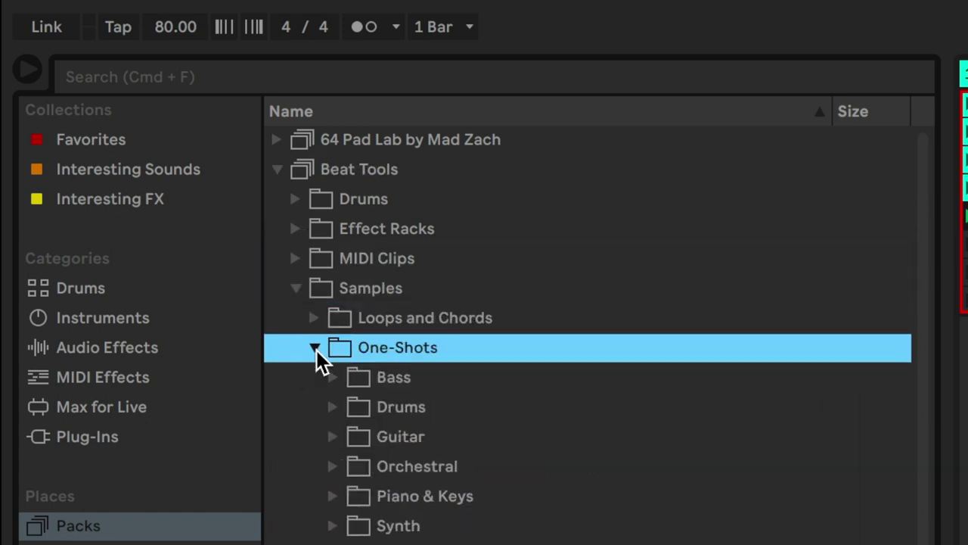
left_click(333, 407)
left_click(352, 437)
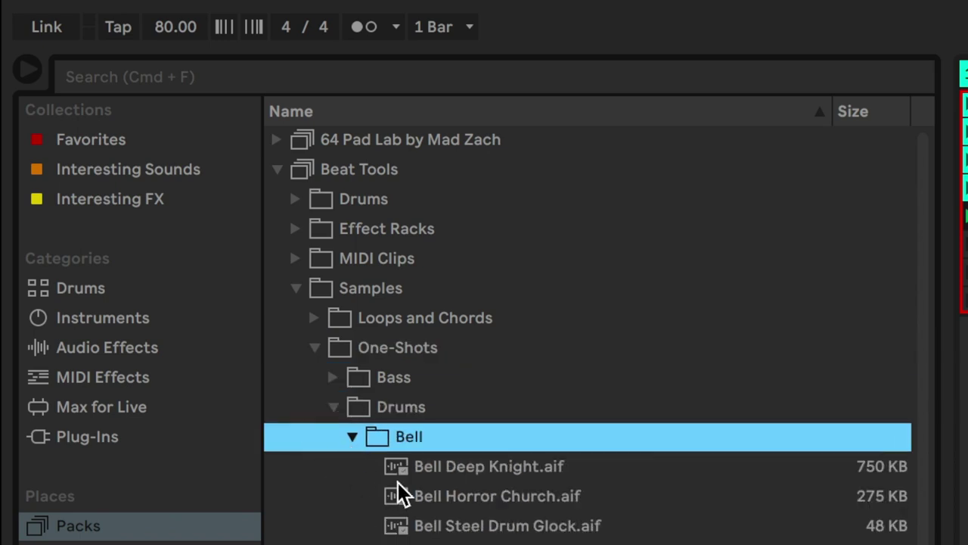
key("Down")
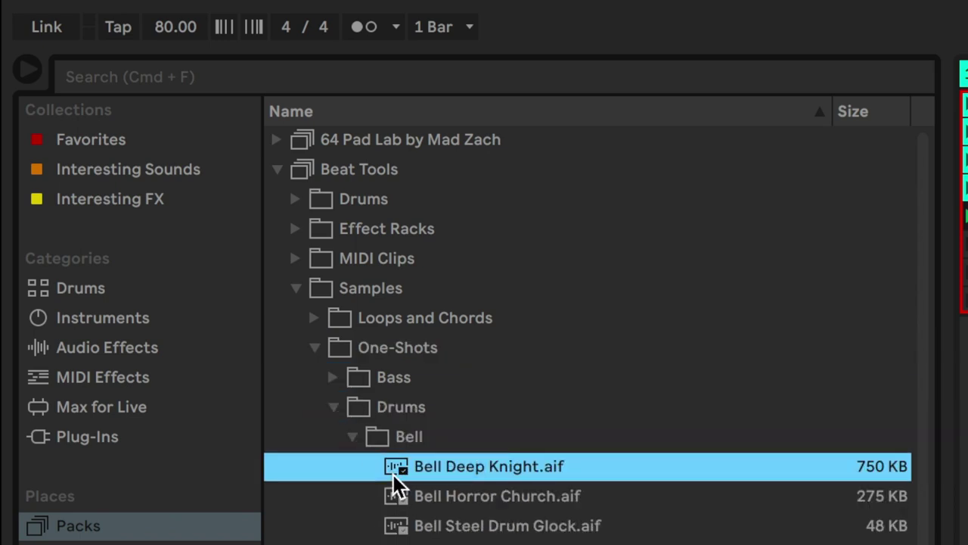
Step: Load Bell Deep Knight.aif onto the Drum Rack's C1 pad and select its sampler device
left_click_drag(398, 466, 886, 544)
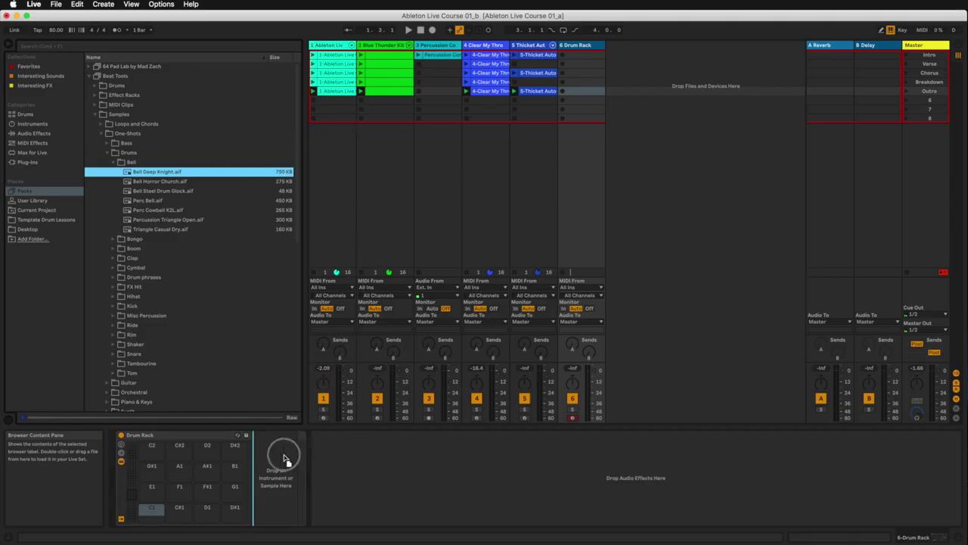
left_click_drag(285, 458, 151, 511)
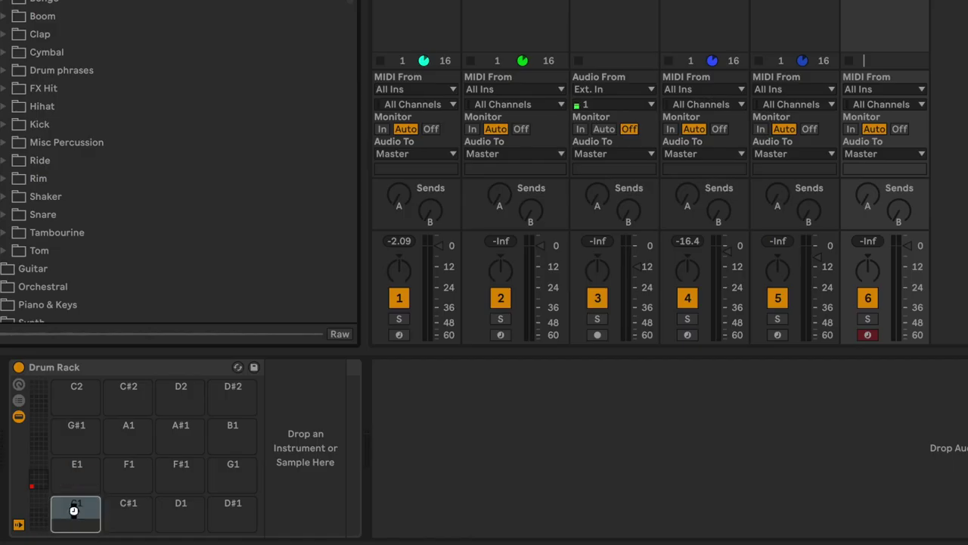
left_click_drag(74, 511, 76, 511)
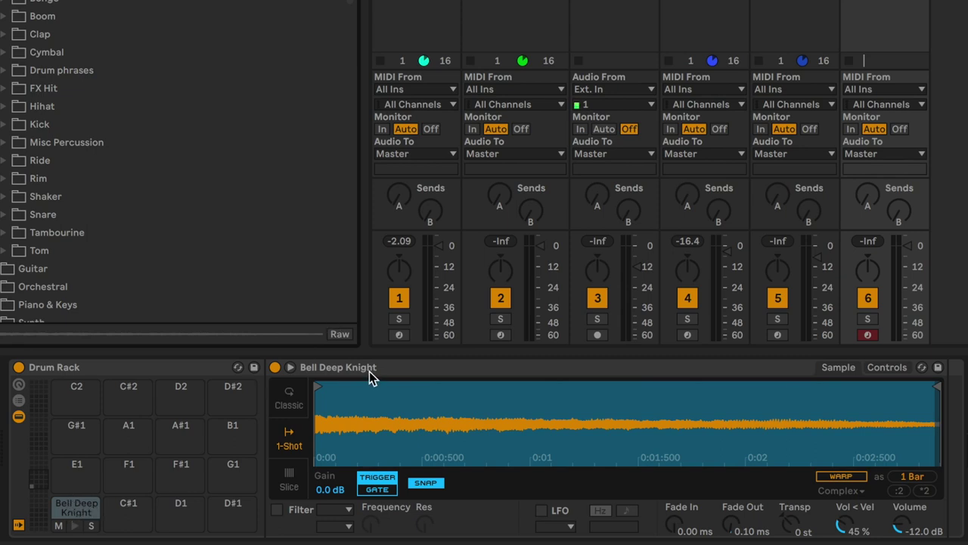
left_click(393, 372)
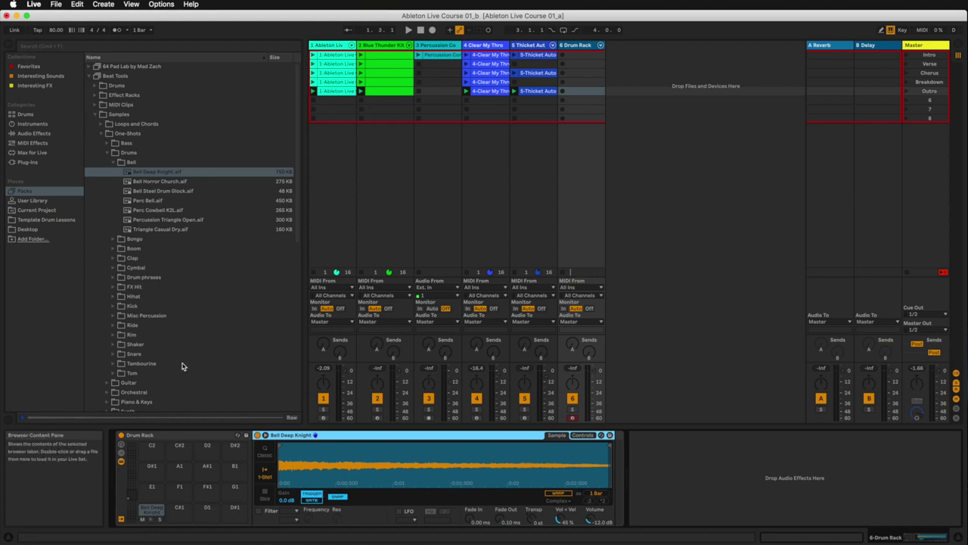
Step: Review the Bell Deep Knight sample loaded on the C1 pad and audition the pad
left_click(156, 174)
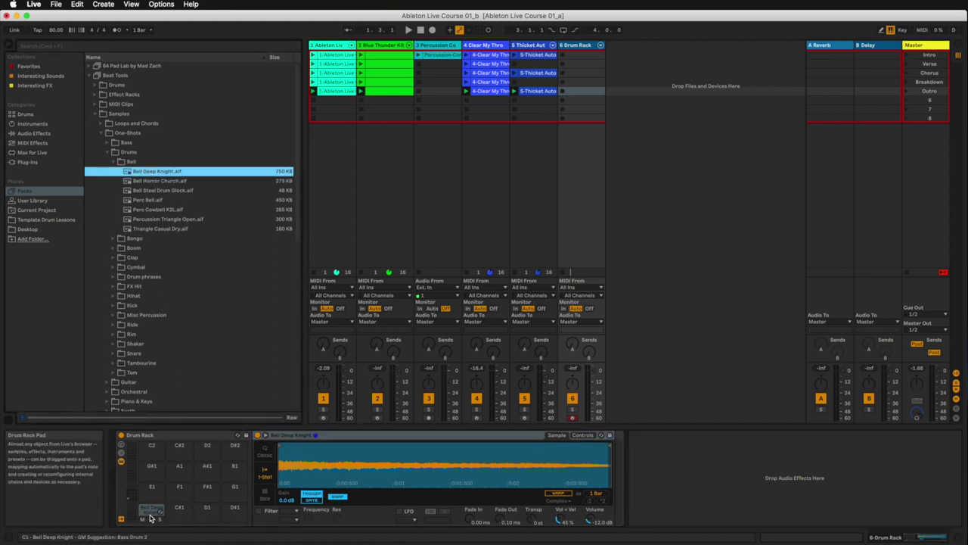
left_click(414, 470)
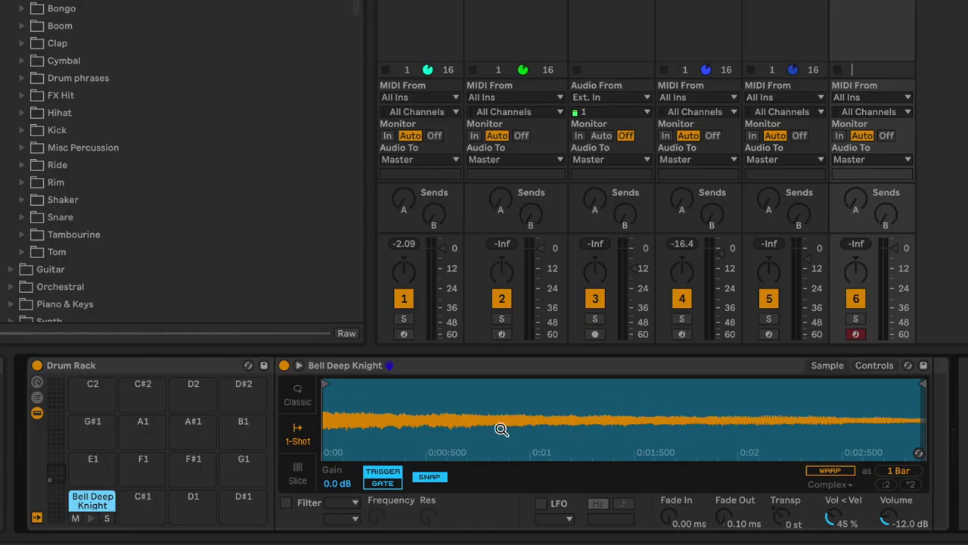
left_click(89, 520)
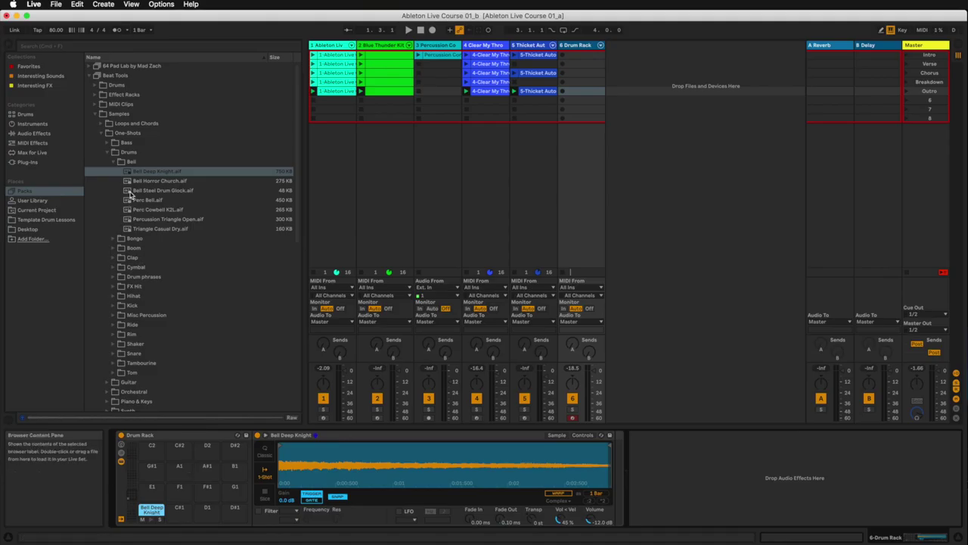
Step: Load Bell Horror Church.aif onto the Drum Rack's D2 pad and audition it
left_click(56, 0)
left_click_drag(187, 433, 207, 446)
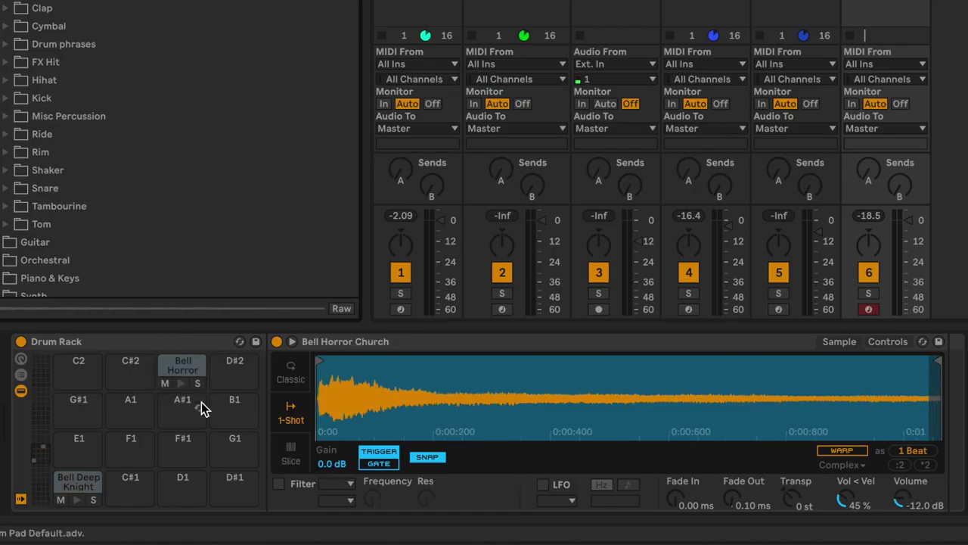
left_click(185, 385)
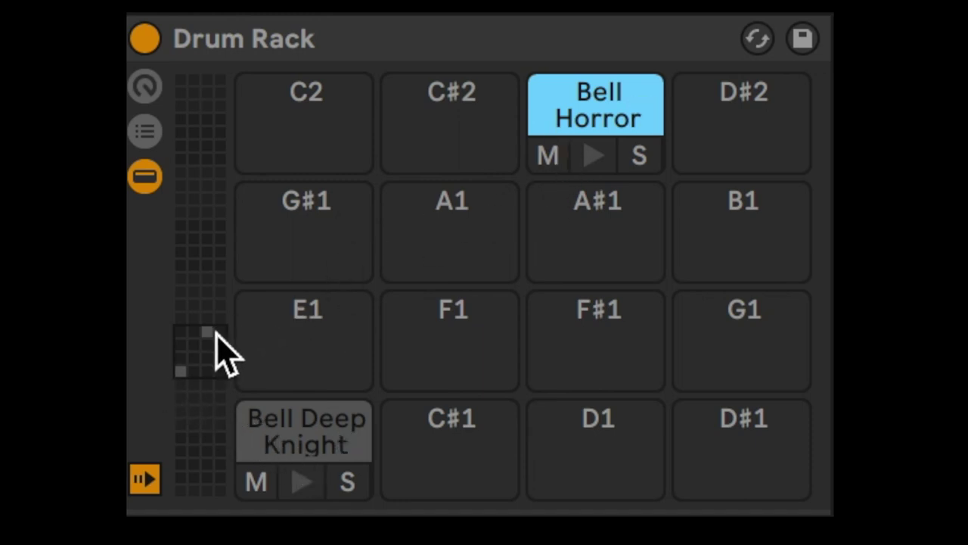
Step: Shift the visible pads to the E2 to G3 range, and return to the C1 to D#2 range
left_click(188, 317)
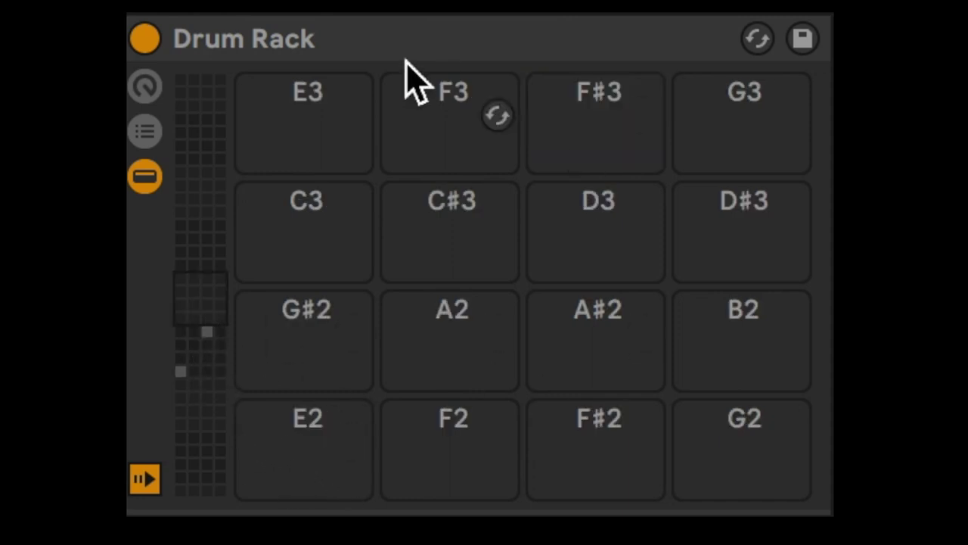
left_click_drag(192, 310, 195, 358)
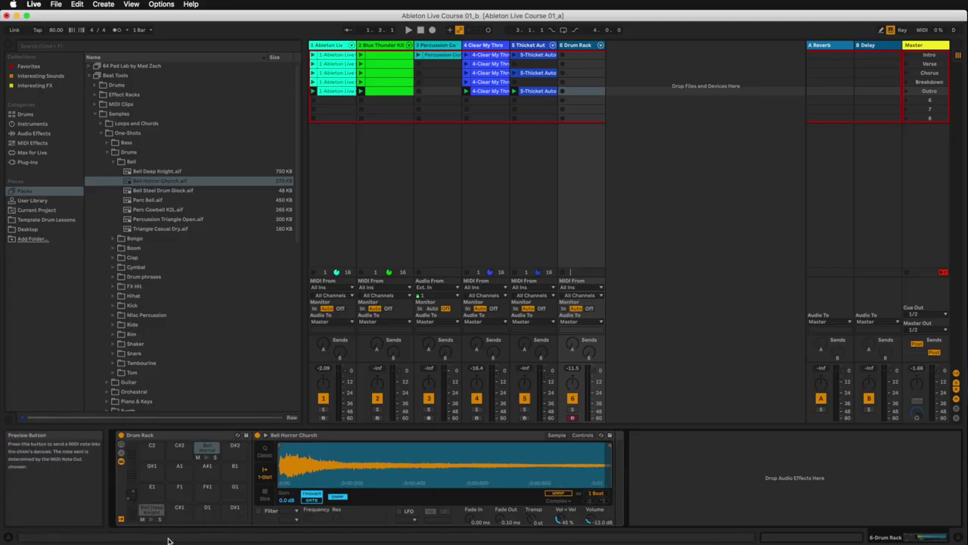
Step: Add the Delay audio effect after the Drum Rack on track 6 and audition the Bell Deep Knight pad
left_click(150, 511)
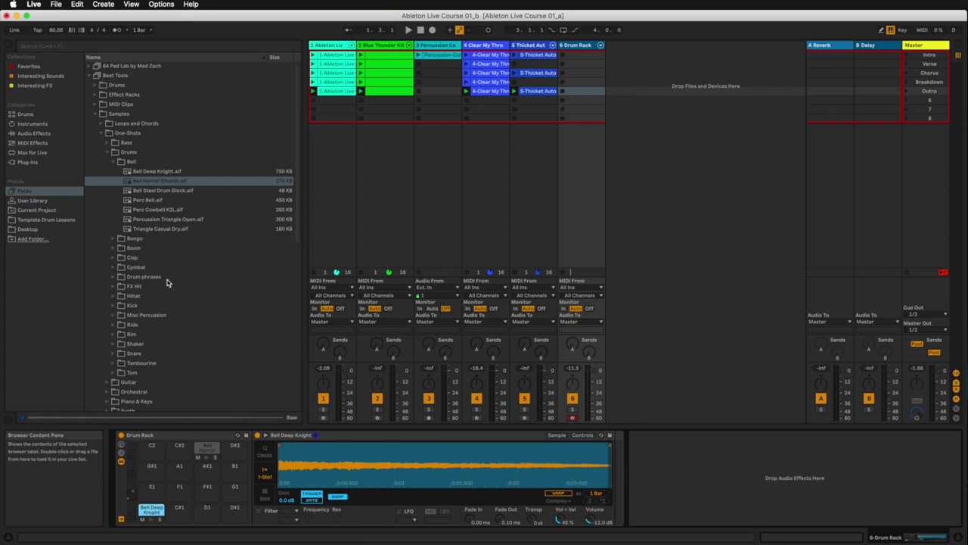
left_click(34, 133)
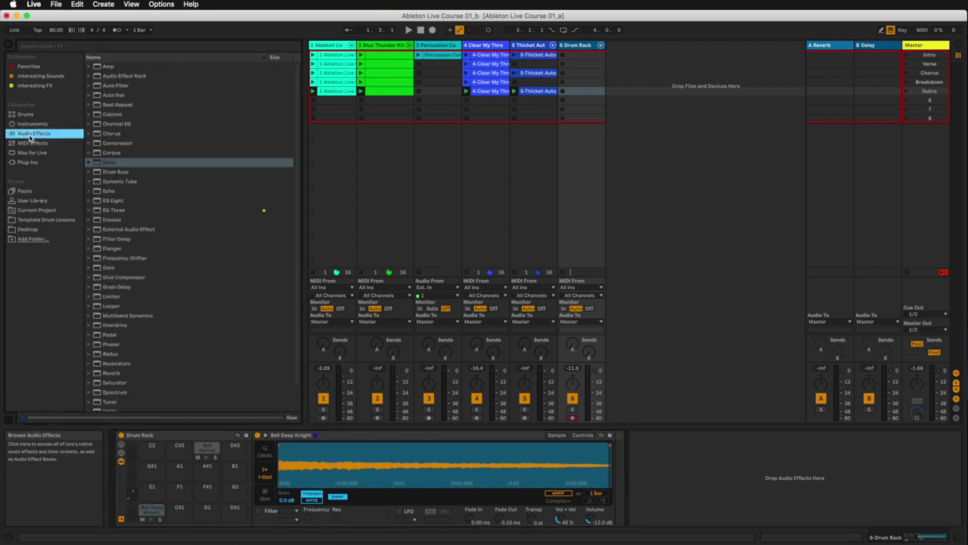
left_click(153, 513)
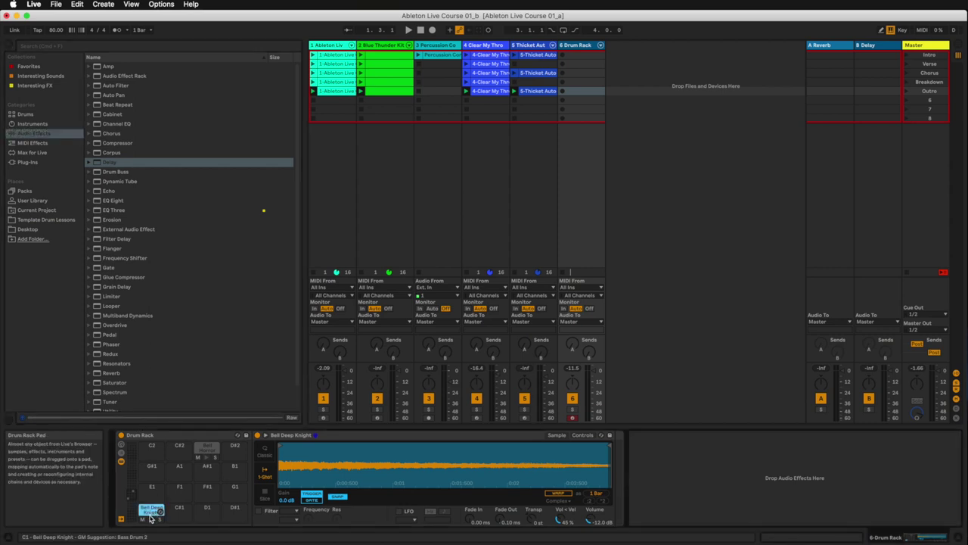
left_click_drag(100, 162, 847, 468)
left_click_drag(755, 484, 754, 482)
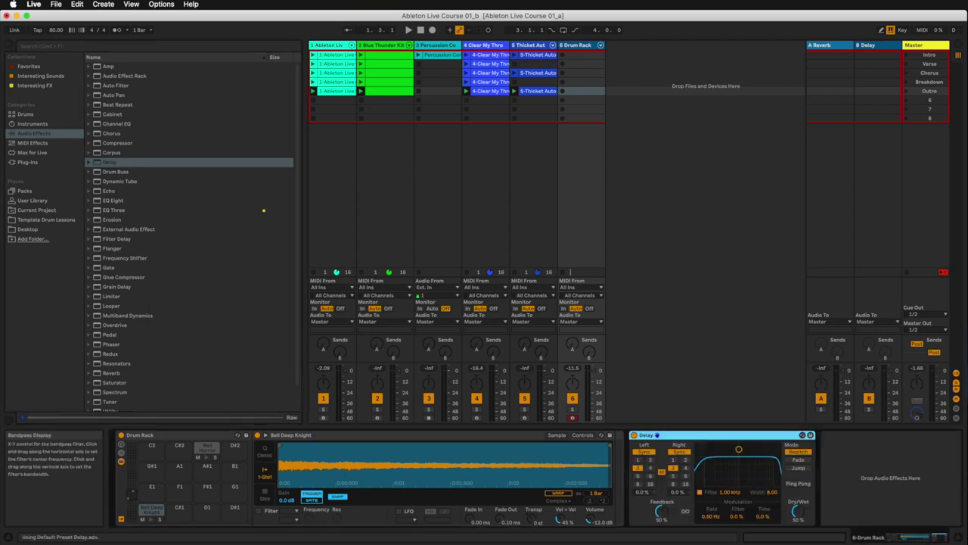
left_click(151, 522)
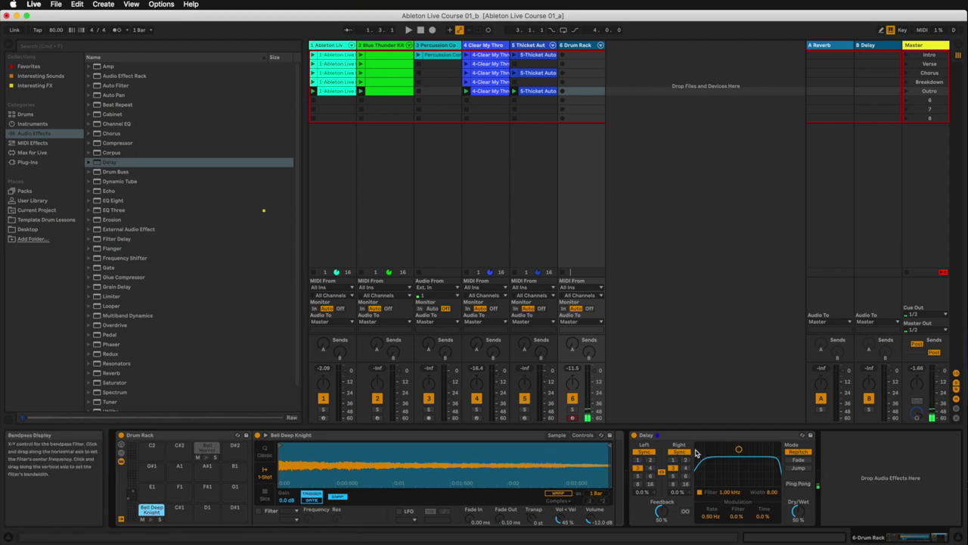
Step: Move the Delay into the Bell Deep Knight pad's own chain, and audition both bell pads
left_click(698, 439)
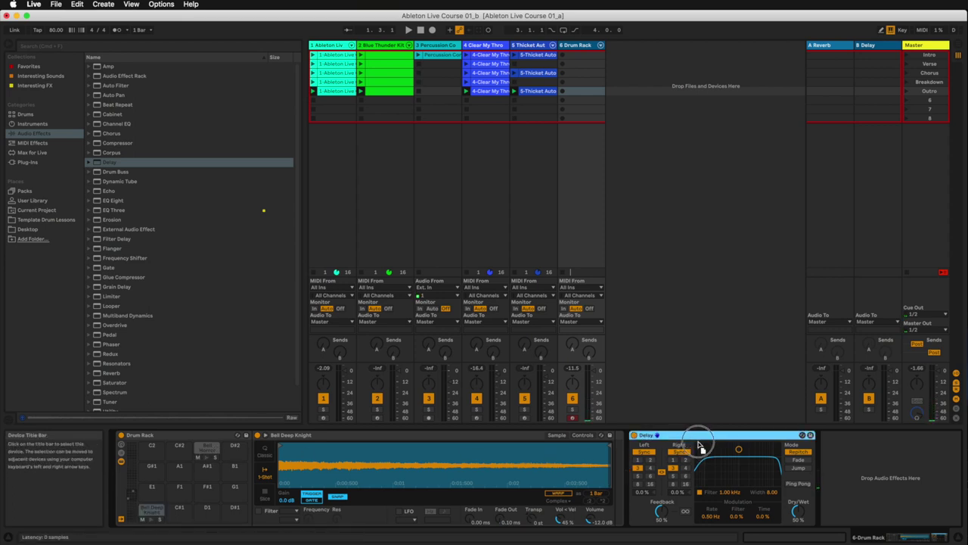
left_click(150, 512)
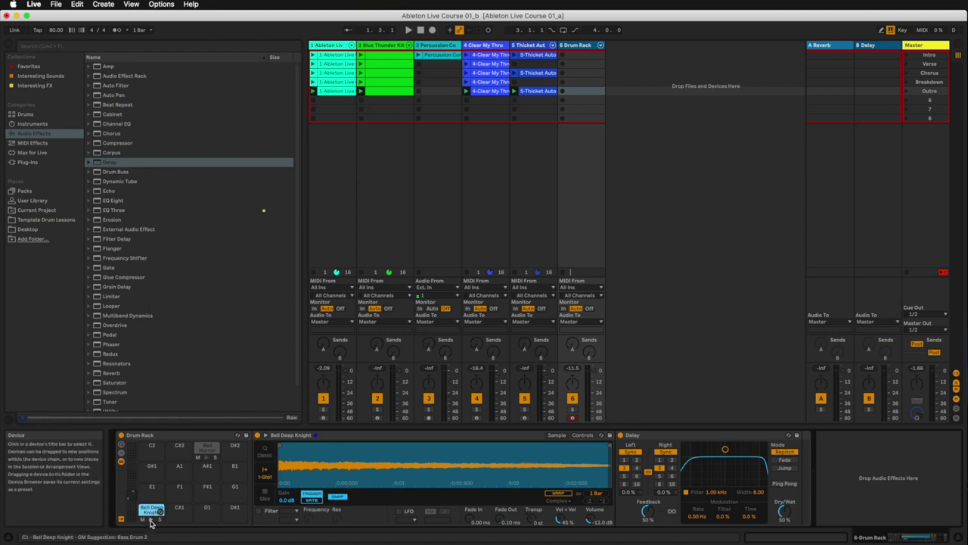
left_click(152, 521)
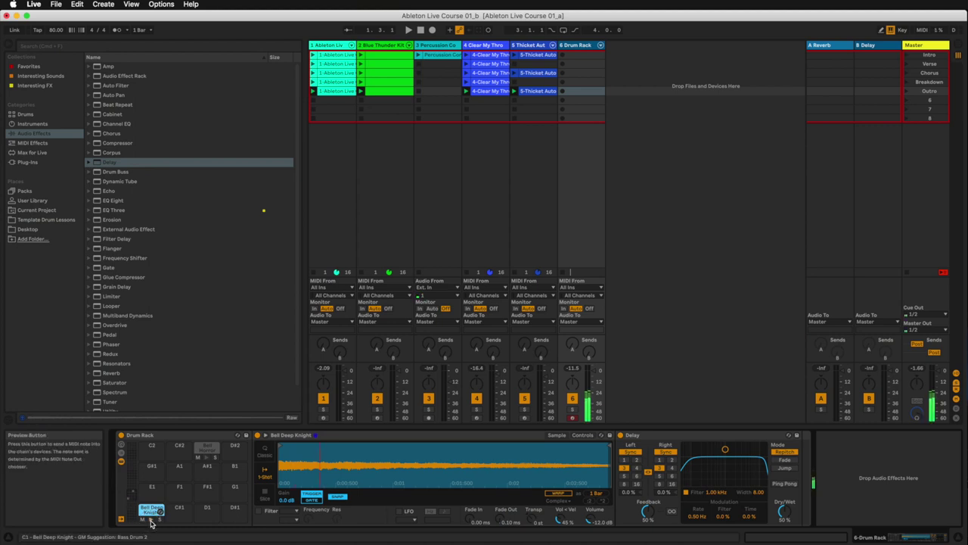
left_click(208, 451)
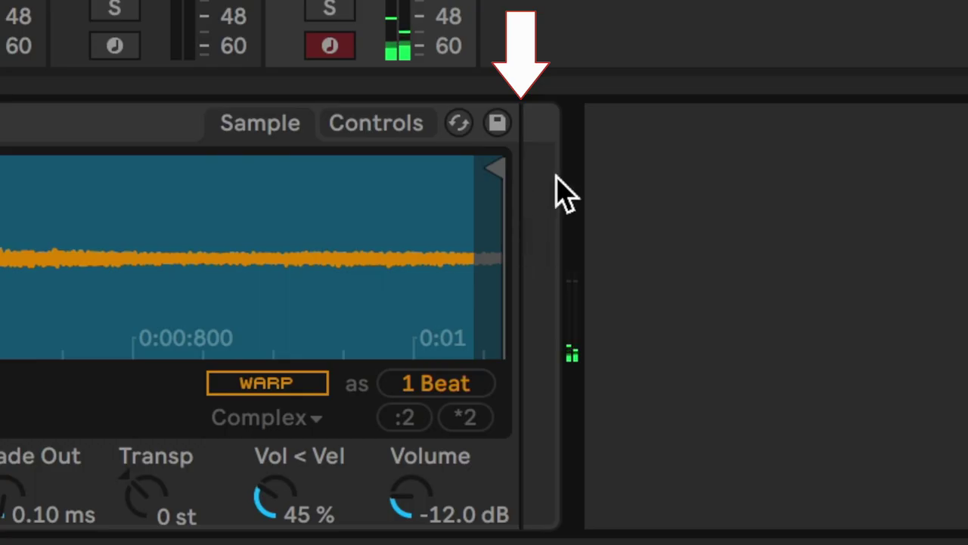
Step: Add the Auto Filter audio effect inside the Bell Horror pad's chain, directly after its sampler
left_click(531, 171)
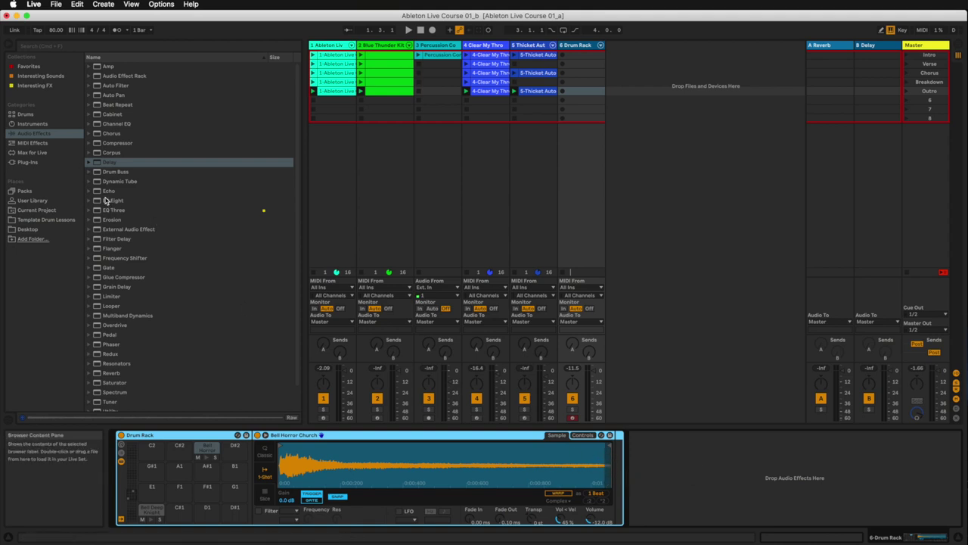
left_click(99, 86)
left_click_drag(146, 104, 615, 450)
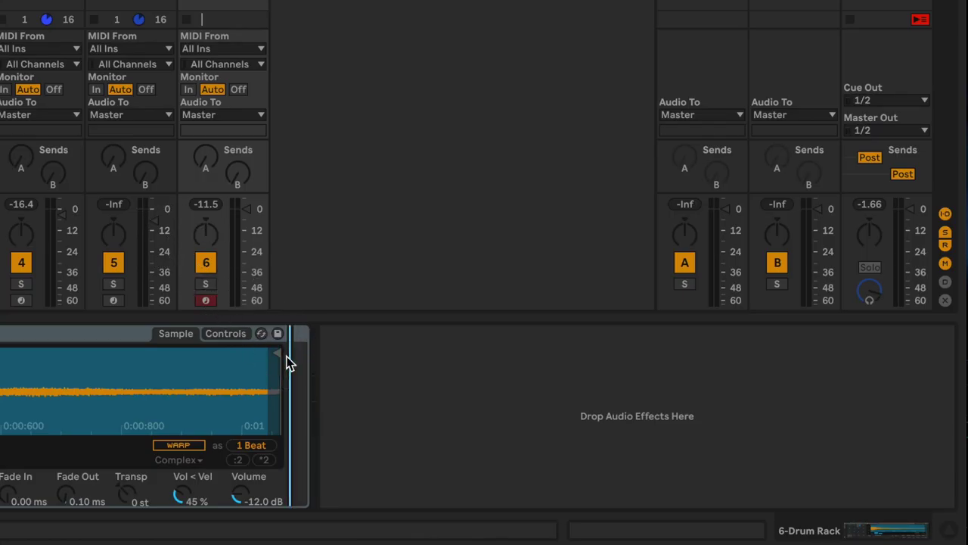
left_click_drag(288, 362, 288, 363)
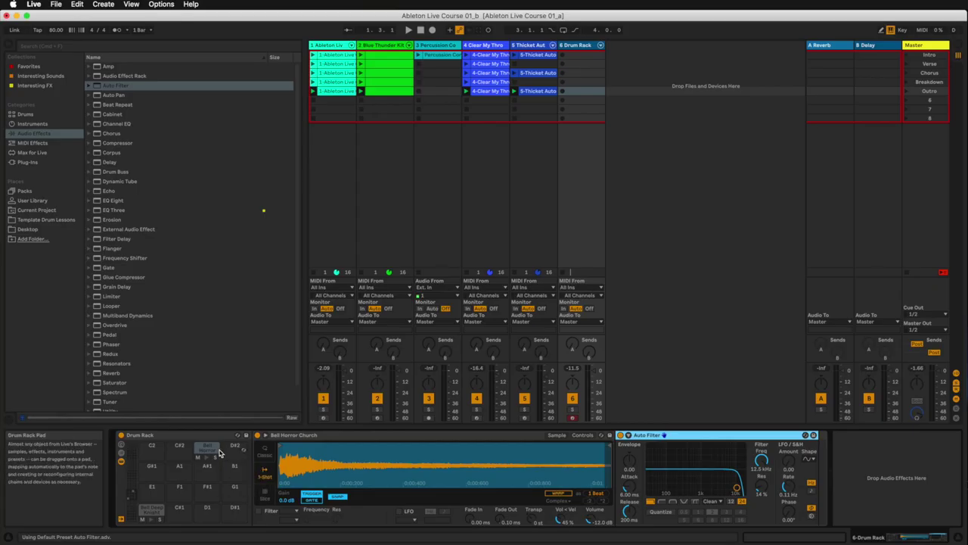
Step: Lower the Auto Filter's frequency to about 300 Hz with resonance at about 43%, and audition the Bell Horror pad
left_click(209, 449)
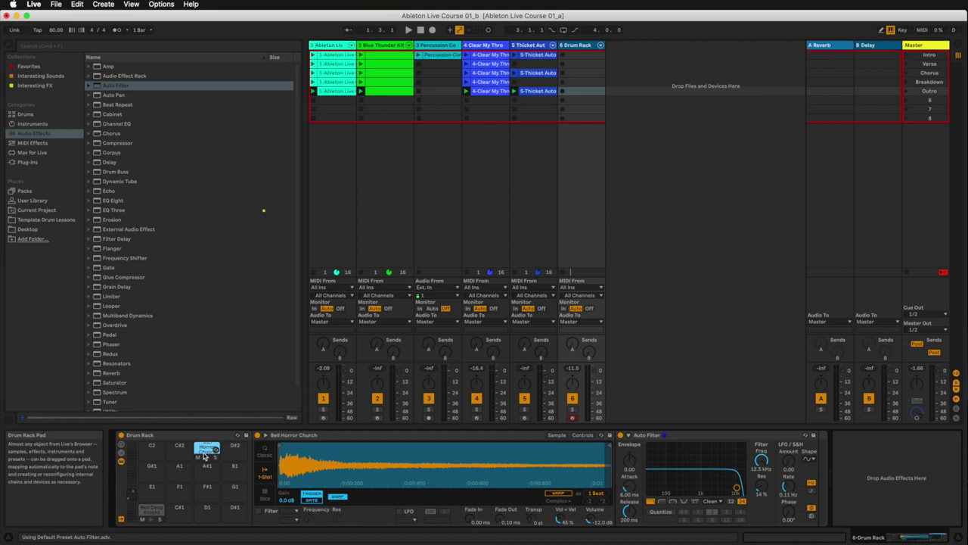
scroll(205, 456, "down", 5)
left_click_drag(737, 488, 720, 480)
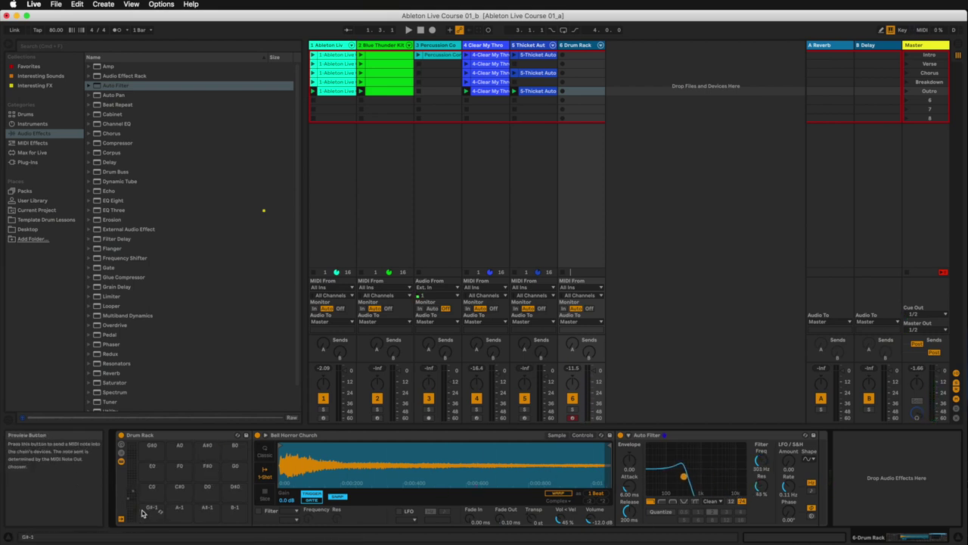
left_click(132, 485)
left_click(207, 457)
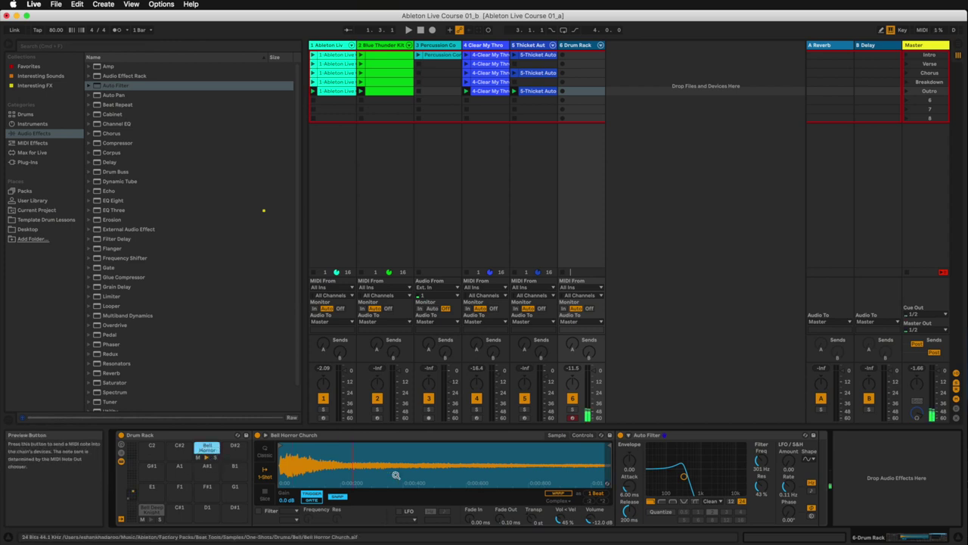
Step: Raise the Auto Filter's frequency to about 2.83 kHz with resonance at about 72%, and audition the Bell Horror pad
left_click_drag(683, 477, 714, 465)
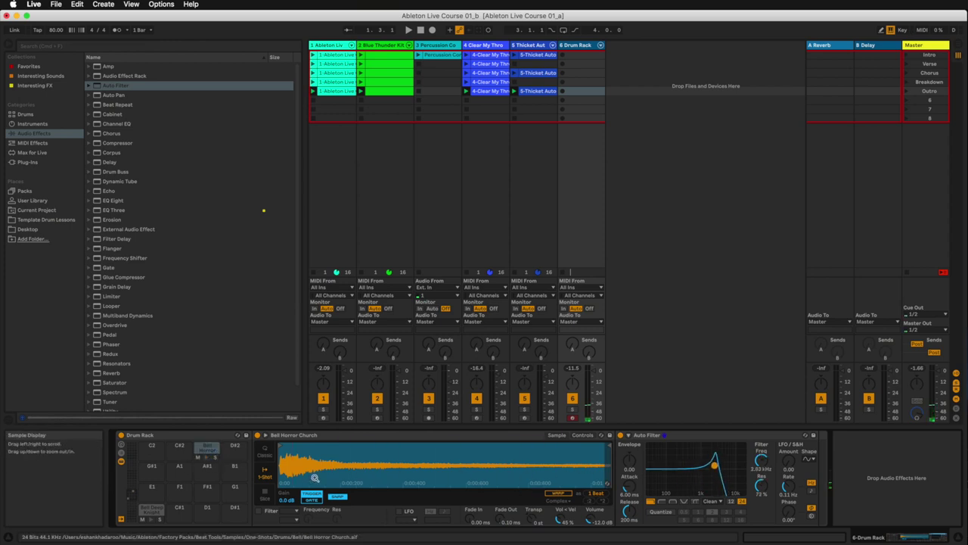
left_click(205, 459)
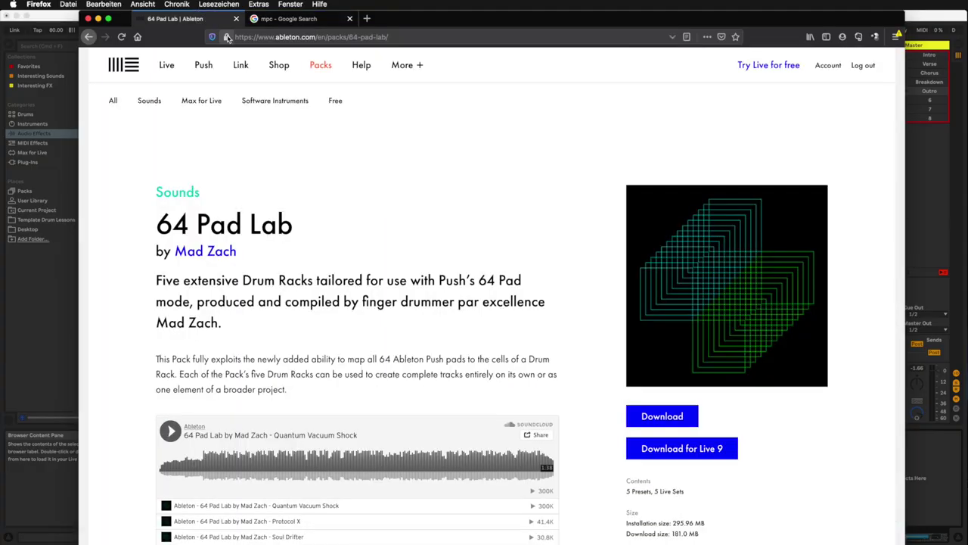
Step: Highlight the 64 Pad Lab title on the Ableton pack page in Firefox and select the page's web address
left_click_drag(156, 244, 309, 235)
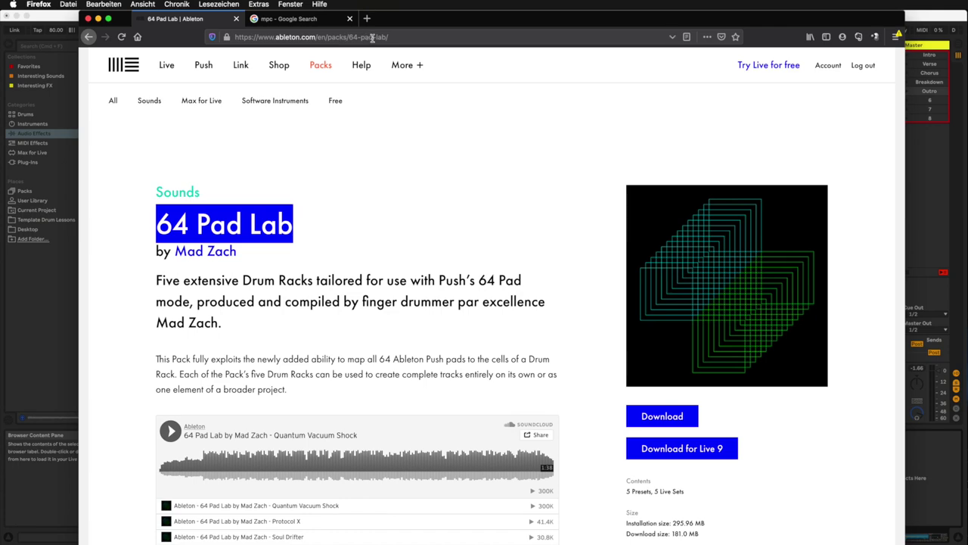
left_click(240, 36)
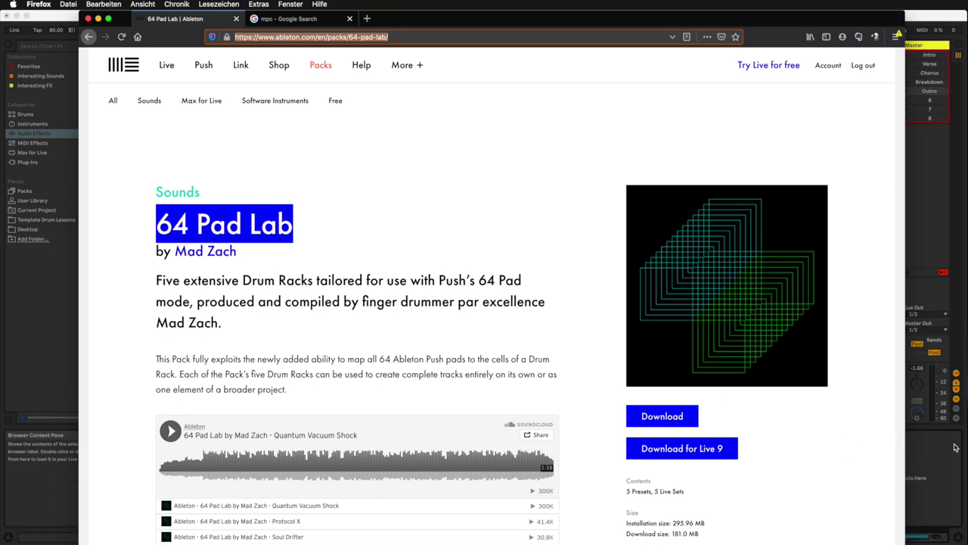
Step: Switch back to Ableton Live and delete the custom Drum Rack track
left_click(957, 431)
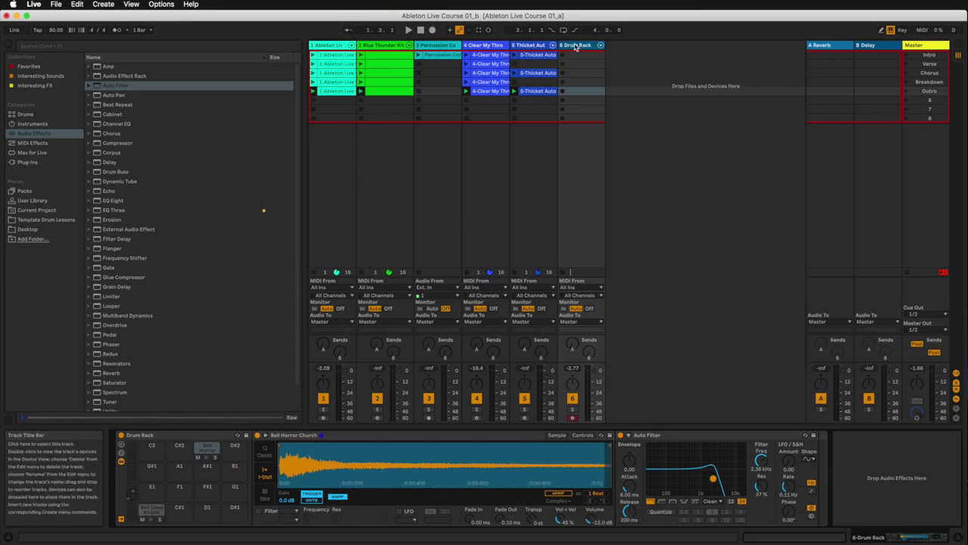
key("Delete")
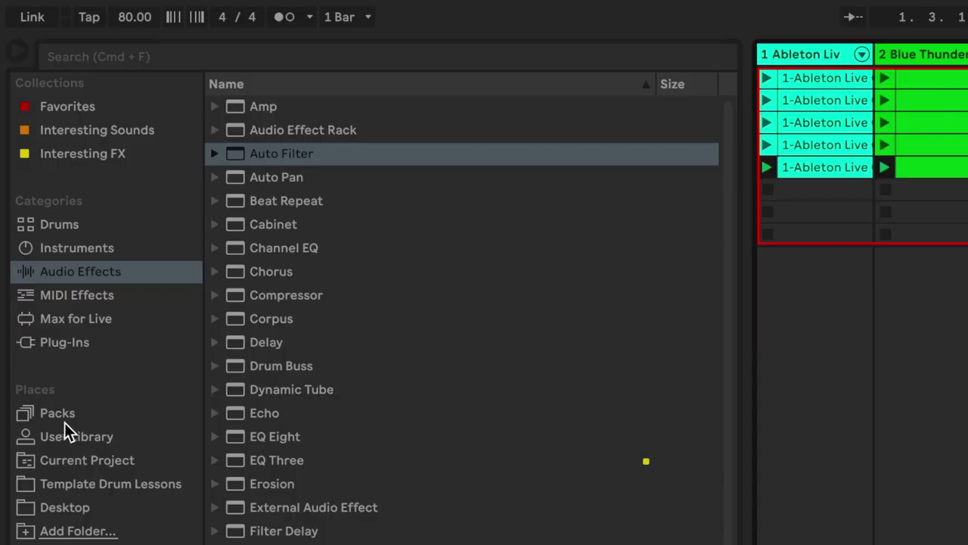
Step: Load the Protocol X drum rack from the 64 Pad Lab pack's Drum Racks folder onto a new MIDI track after track 5
left_click(29, 193)
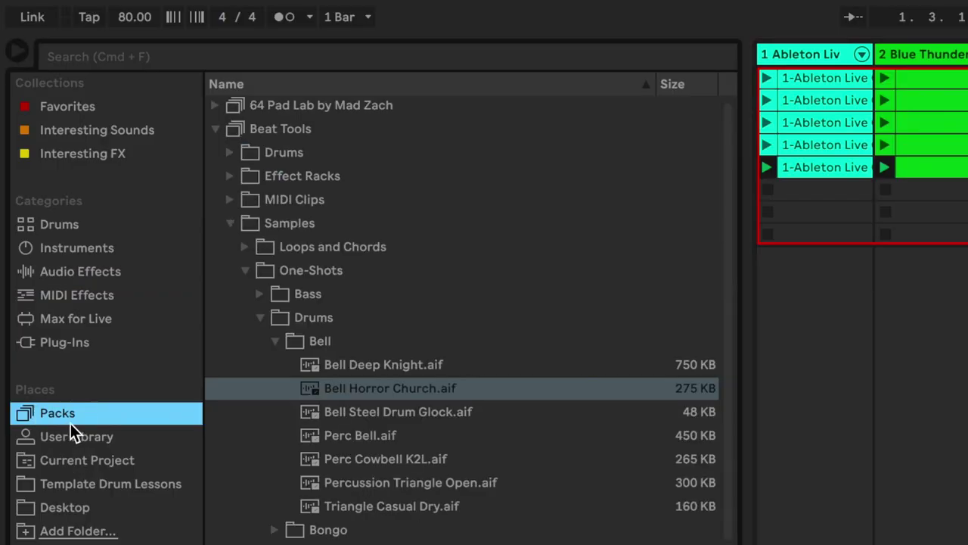
left_click(216, 128)
left_click(216, 107)
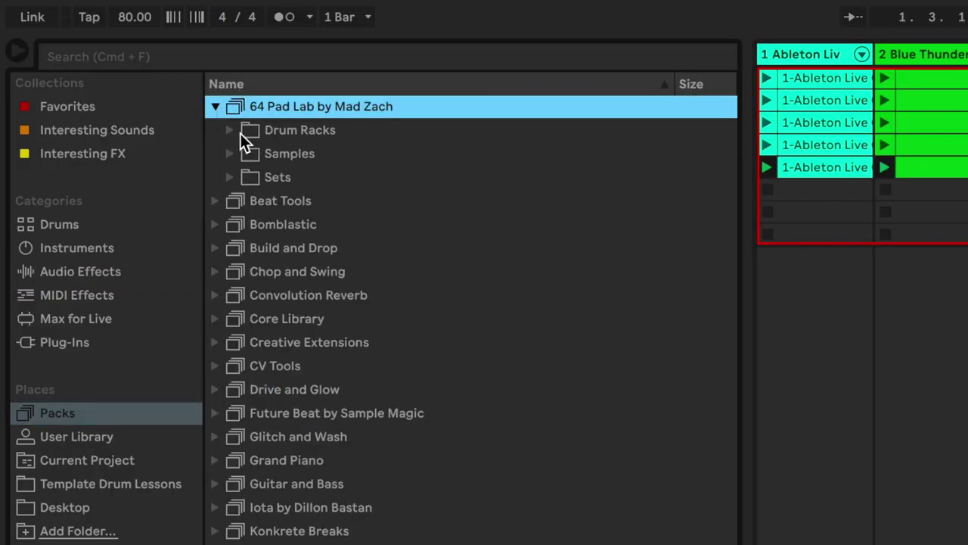
left_click(231, 131)
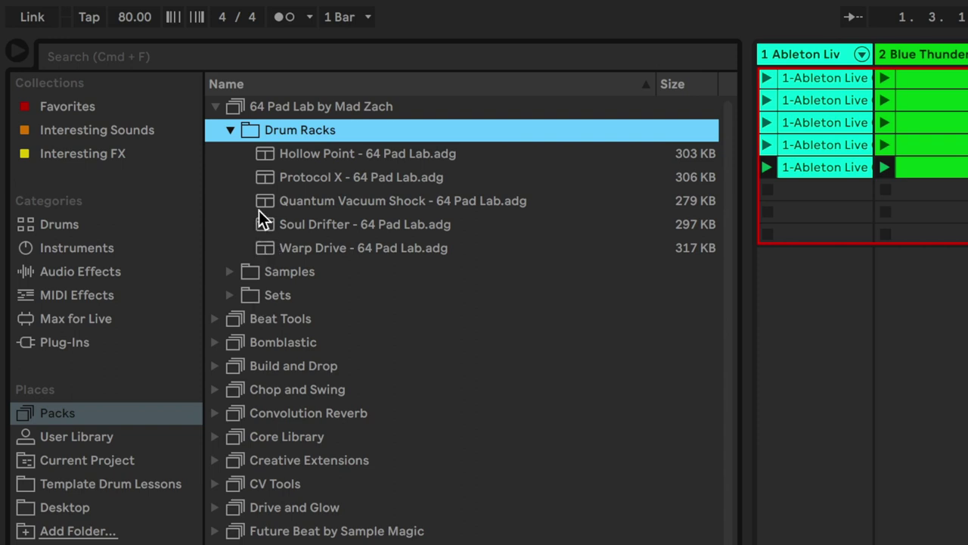
left_click_drag(267, 180, 967, 71)
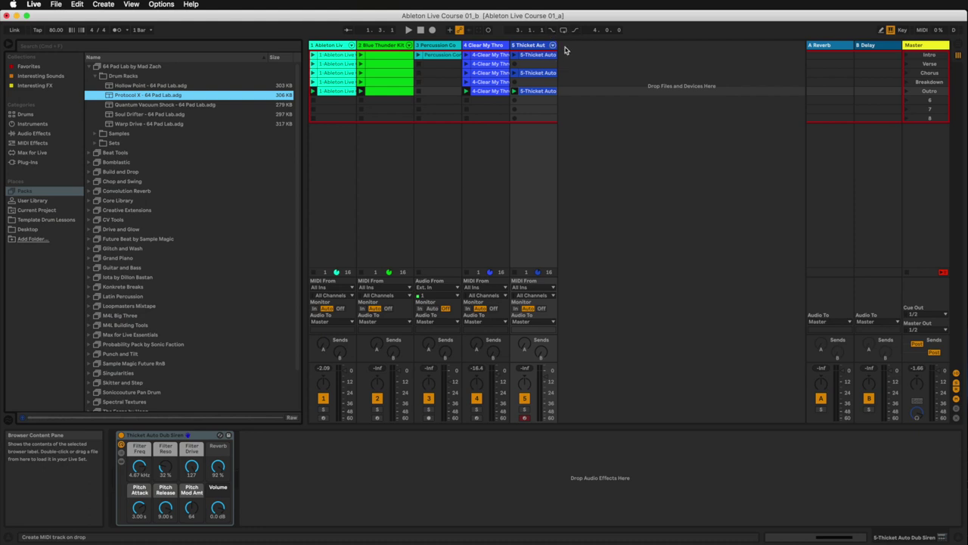
left_click_drag(564, 50, 575, 91)
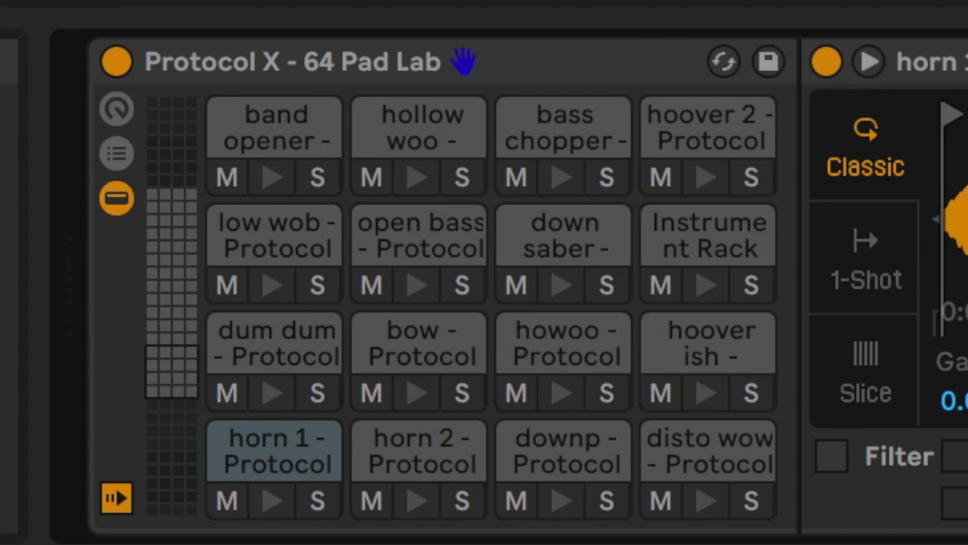
Step: Audition the horn 1, horn 2, downp, disto wow, hoover ish and Instrument Rack pads in the Protocol X rack
left_click(188, 401)
left_click(266, 502)
left_click(417, 501)
left_click(561, 501)
left_click(705, 501)
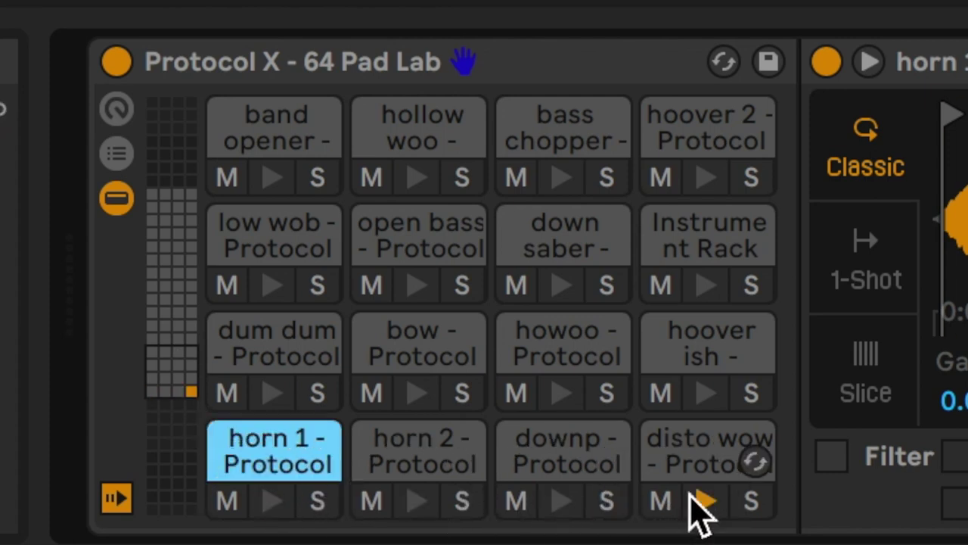
left_click(704, 392)
left_click(705, 285)
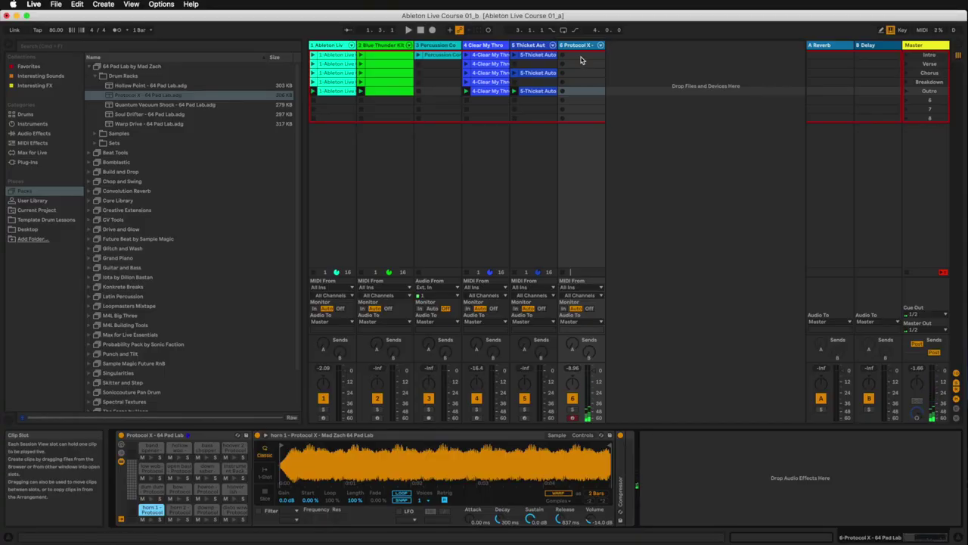
Step: Create a MIDI clip in the Protocol X track's Intro slot, enlarge its note editor and add a hi kick note at 1.1.2
double_click(580, 56)
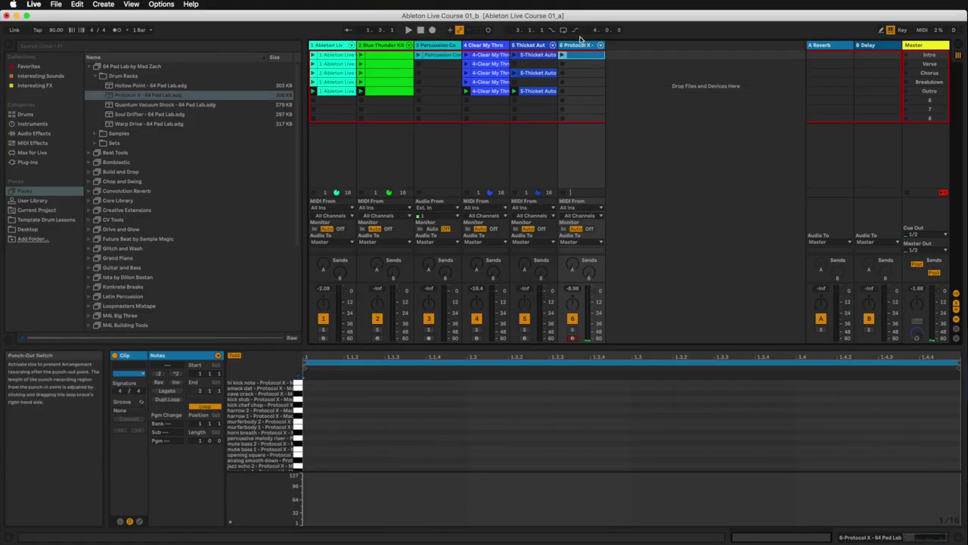
left_click_drag(299, 378, 337, 381)
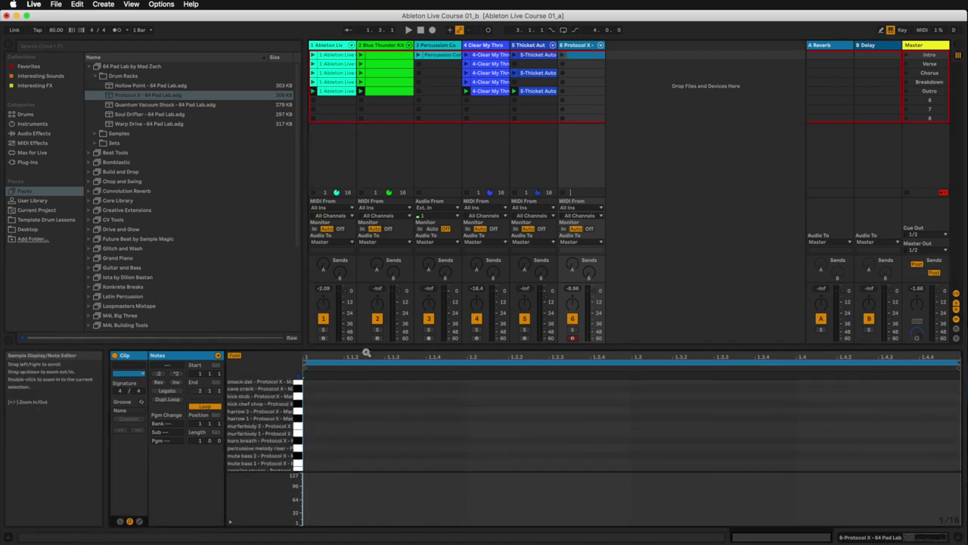
left_click_drag(367, 344, 379, 78)
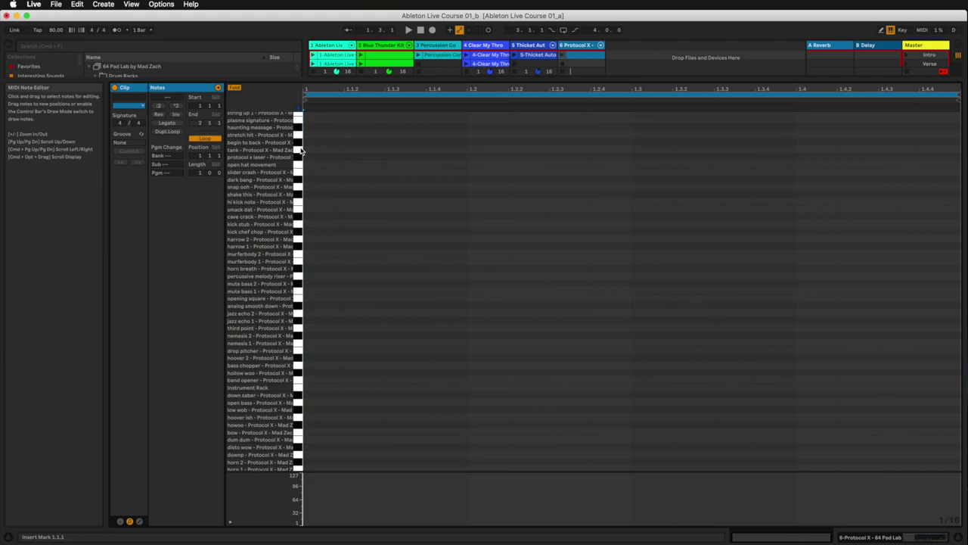
left_click(300, 142)
double_click(368, 202)
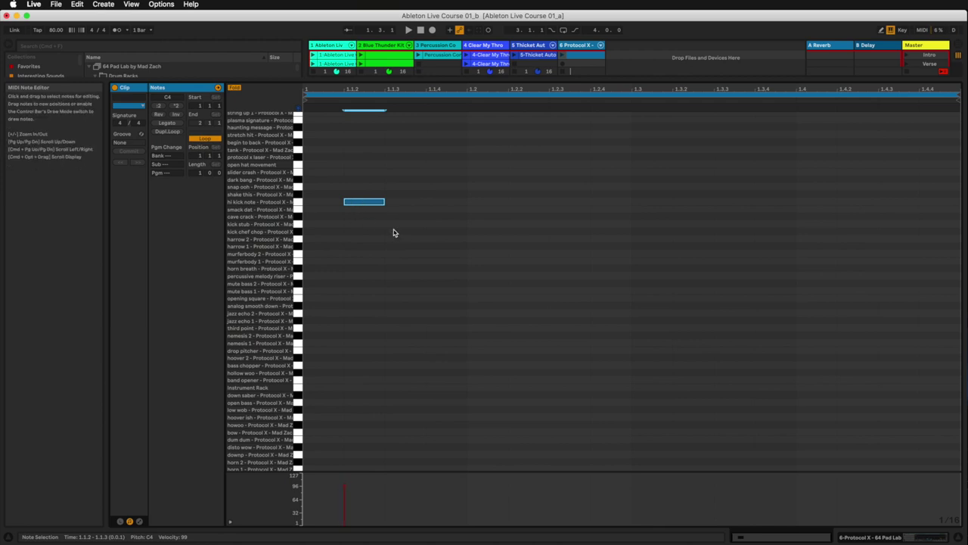
Step: Delete the MIDI clip from the Protocol X track's Intro slot and restore the Session View's height
left_click(588, 56)
key("Delete")
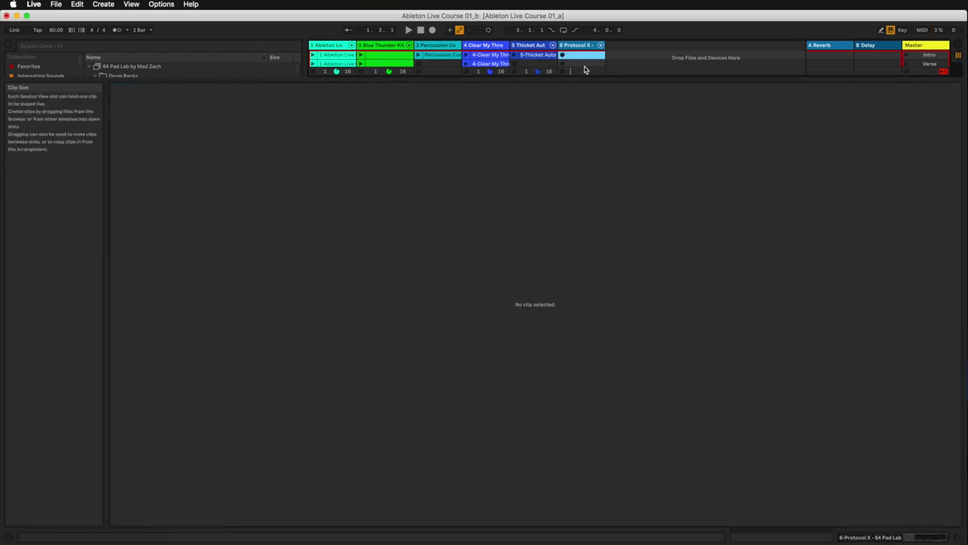
left_click_drag(571, 81, 567, 149)
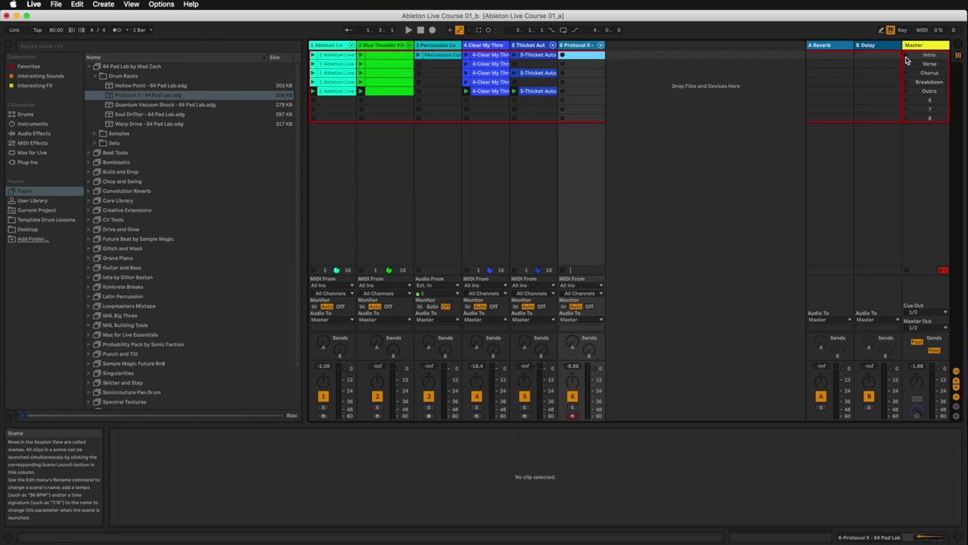
Step: Launch the Intro scene to play the arrangement alongside the armed Protocol X track
left_click(907, 56)
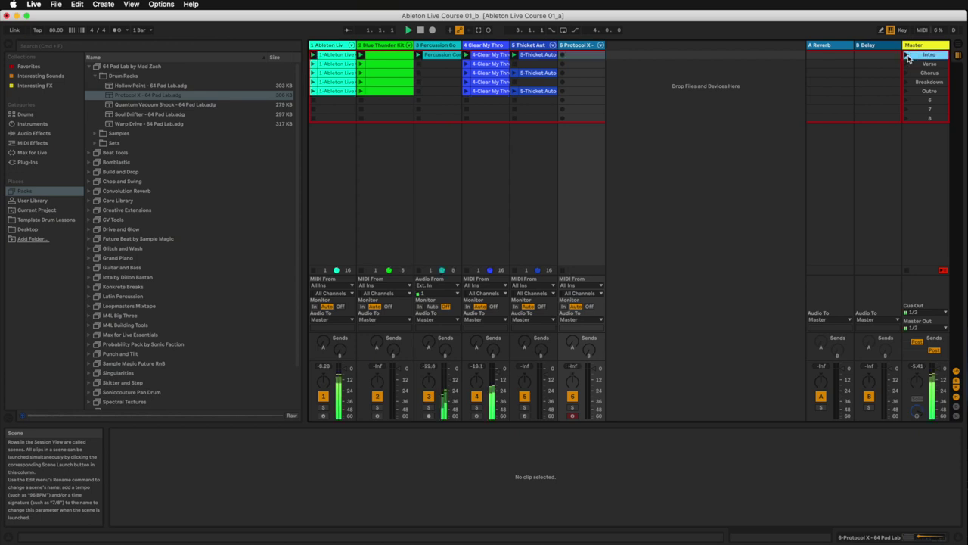